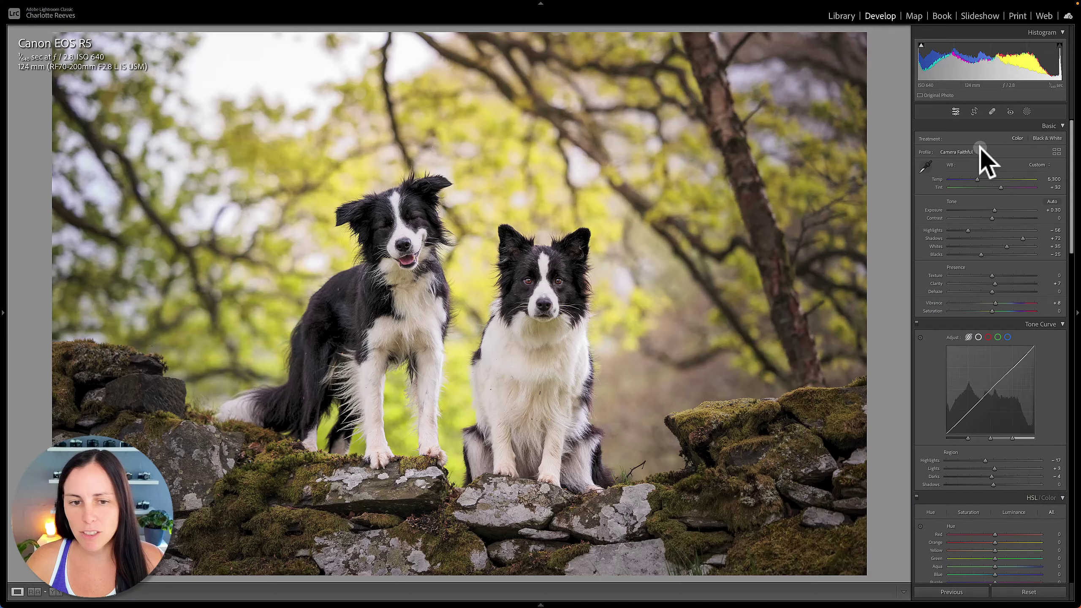
Step: Select Mask 4 and toggle its red overlay on with O to tint both collies
click(1027, 112)
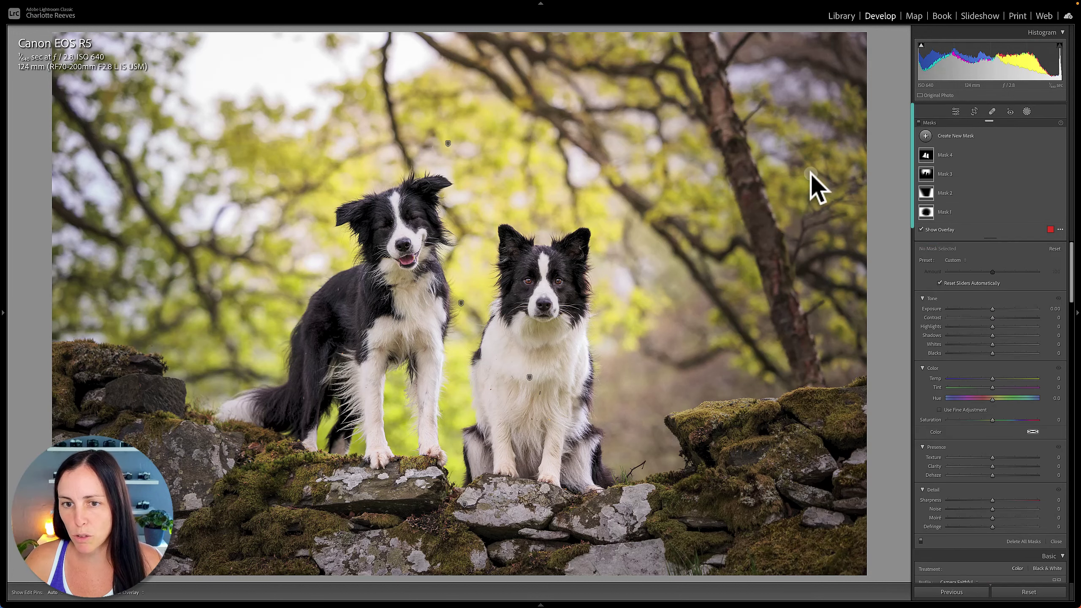
click(928, 158)
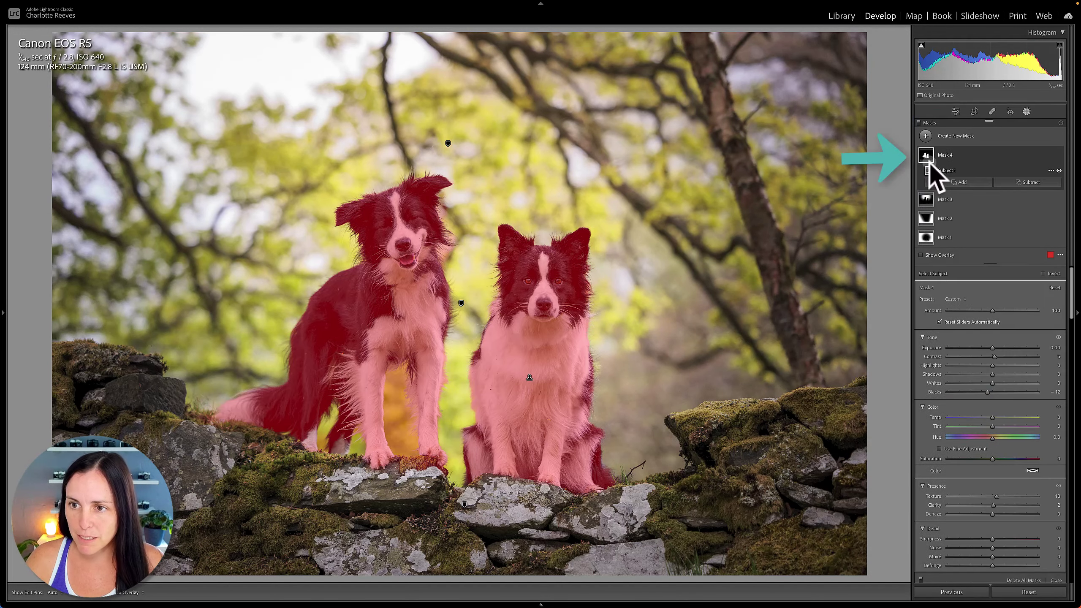
key(o)
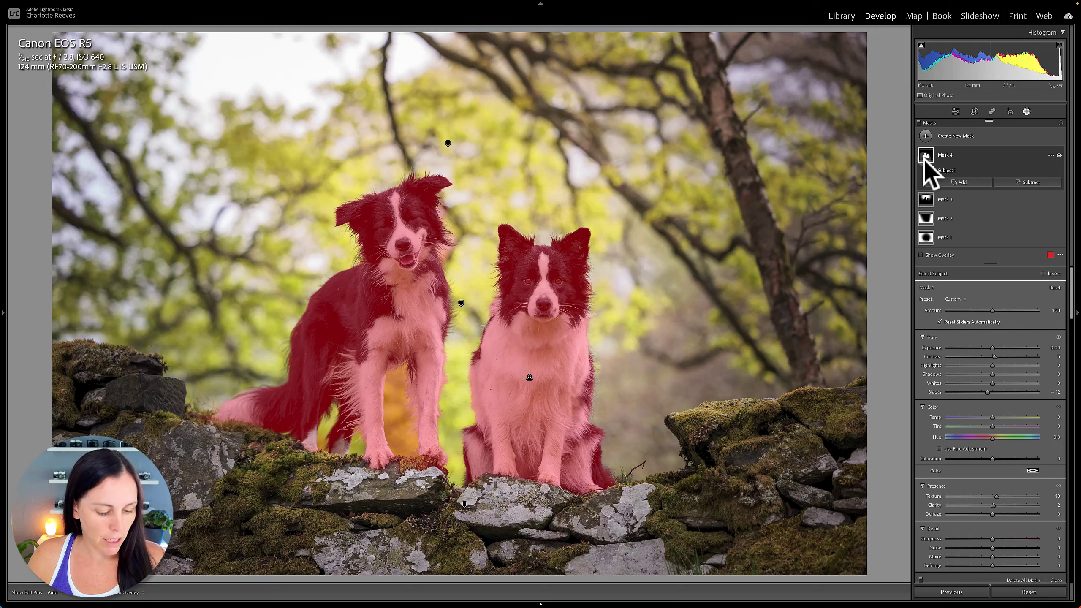
key(o)
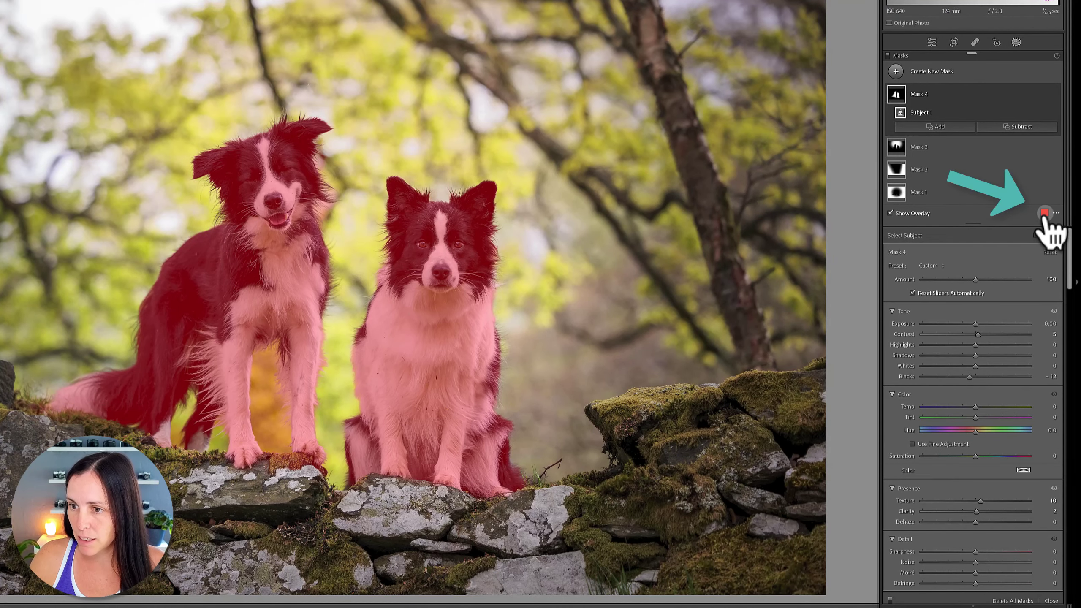
Step: After trying greens and white, set Mask 4's overlay colour to blue and raise its opacity
click(1043, 214)
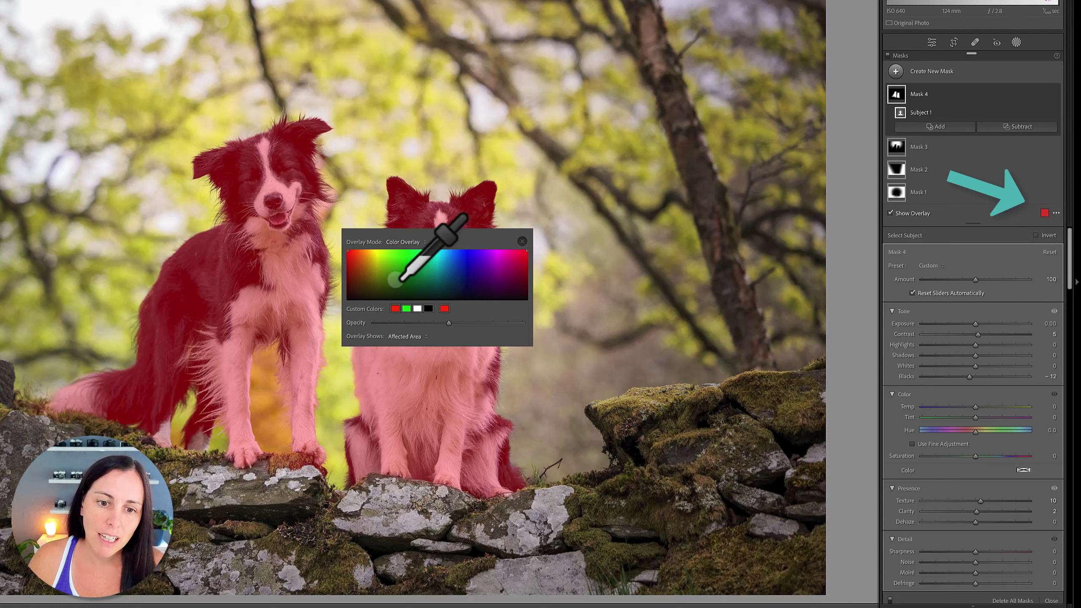
click(412, 267)
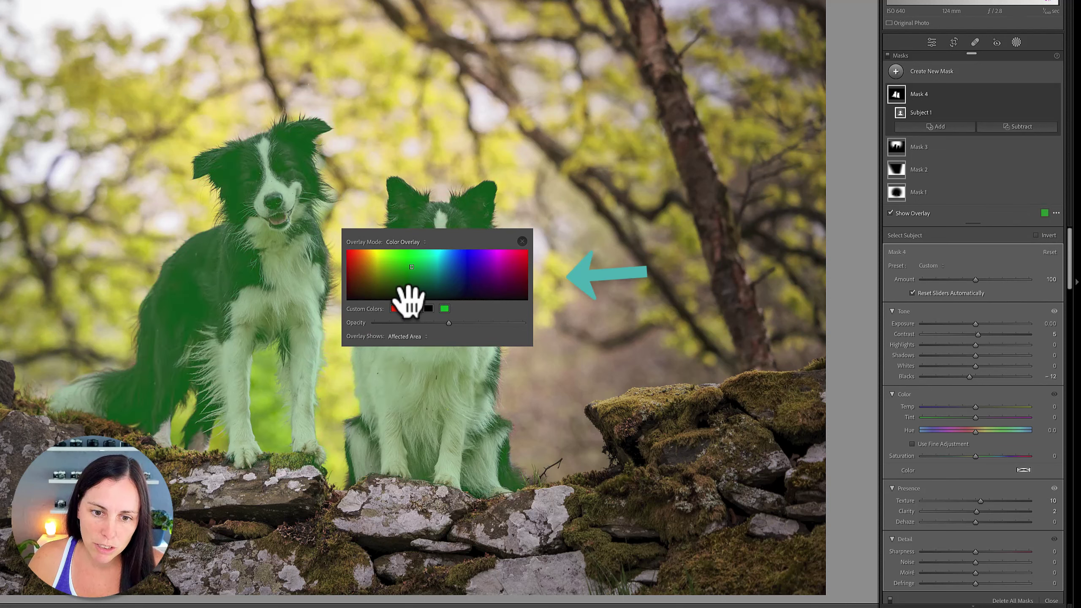
click(407, 250)
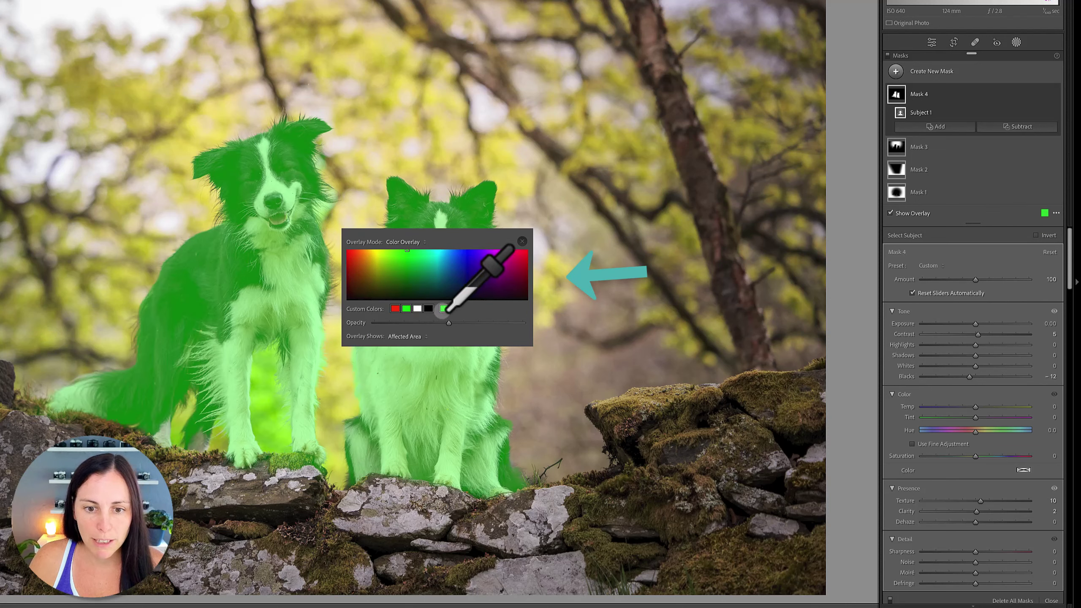
click(418, 309)
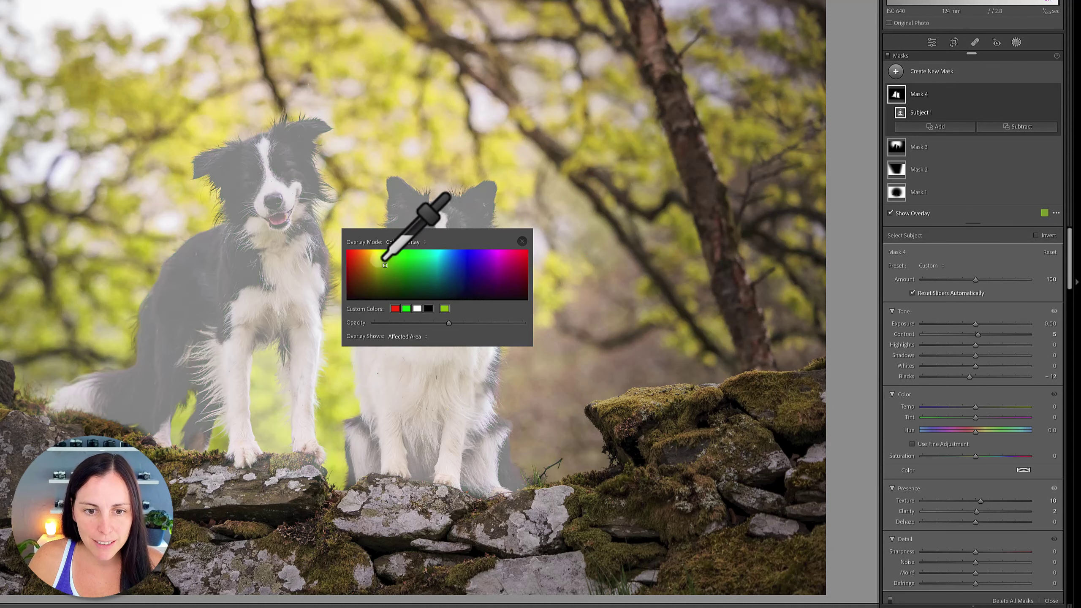
drag(407, 250, 378, 248)
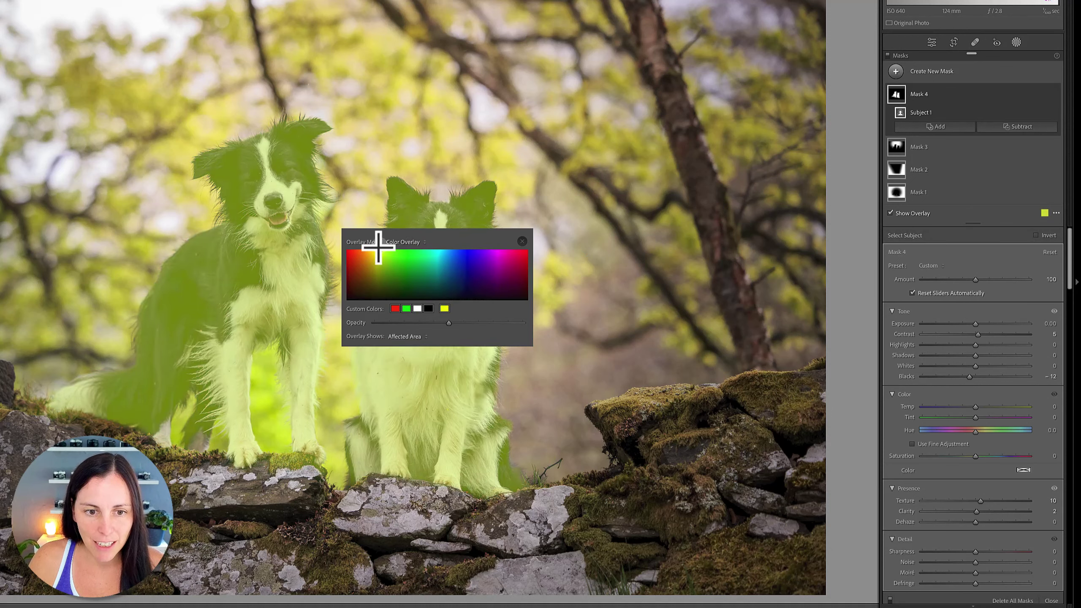
click(425, 252)
click(424, 250)
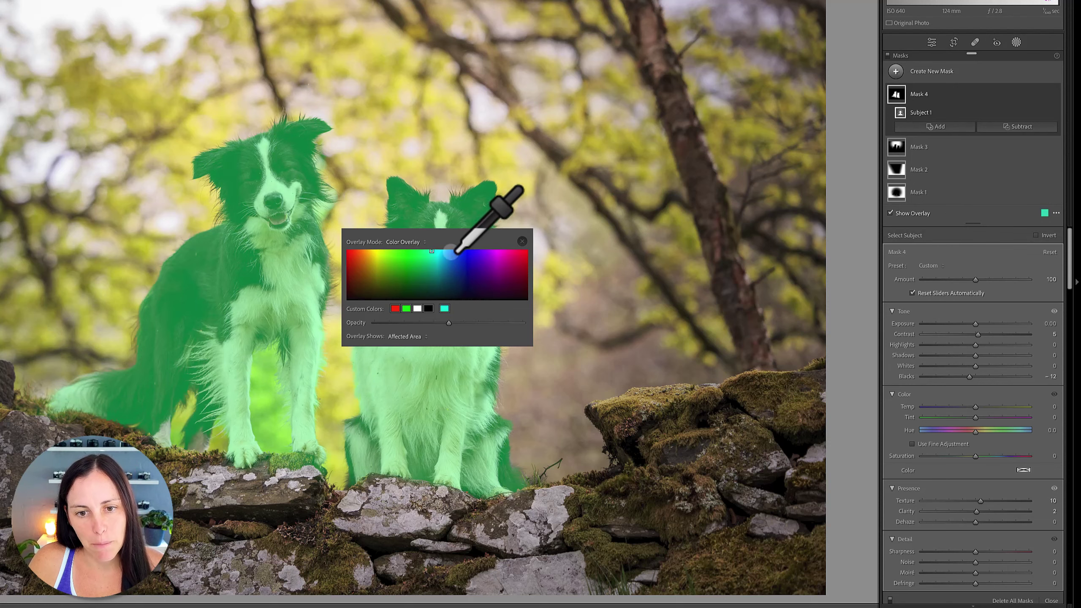
click(472, 251)
drag(448, 322, 424, 329)
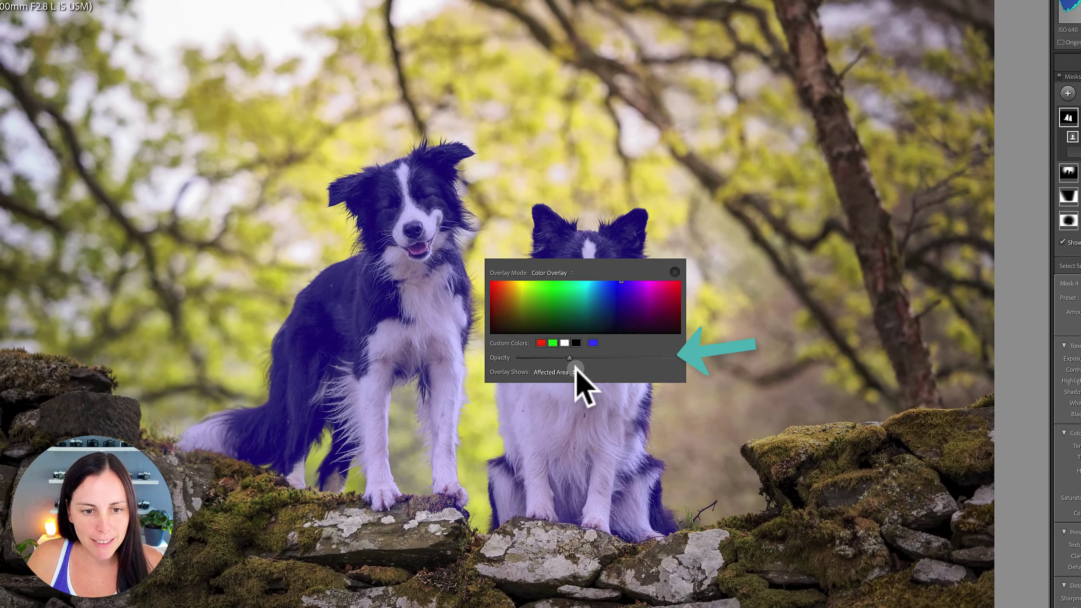
drag(572, 360, 659, 362)
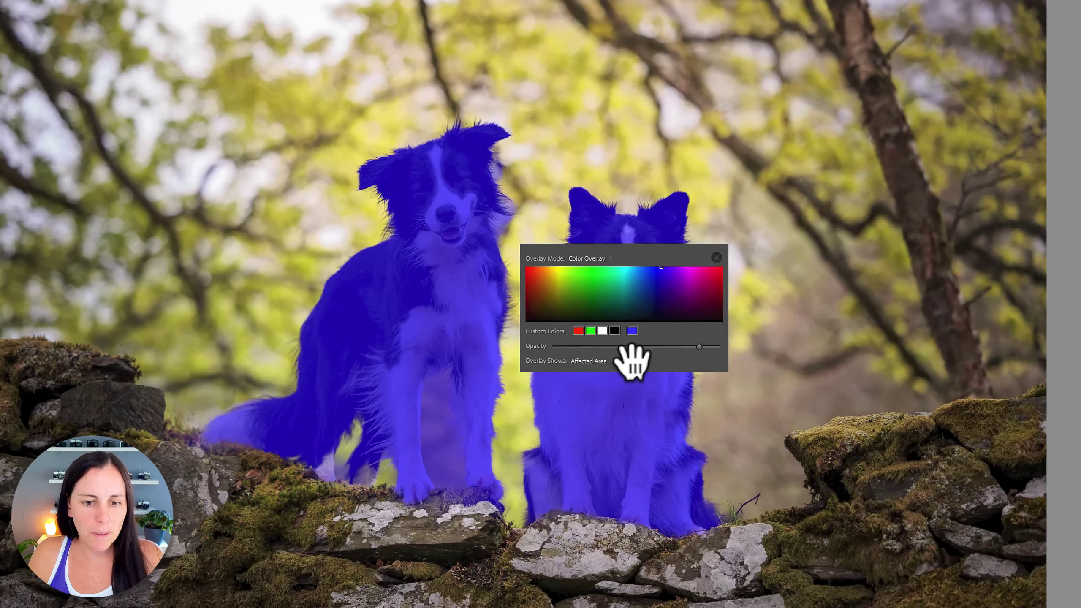
click(595, 360)
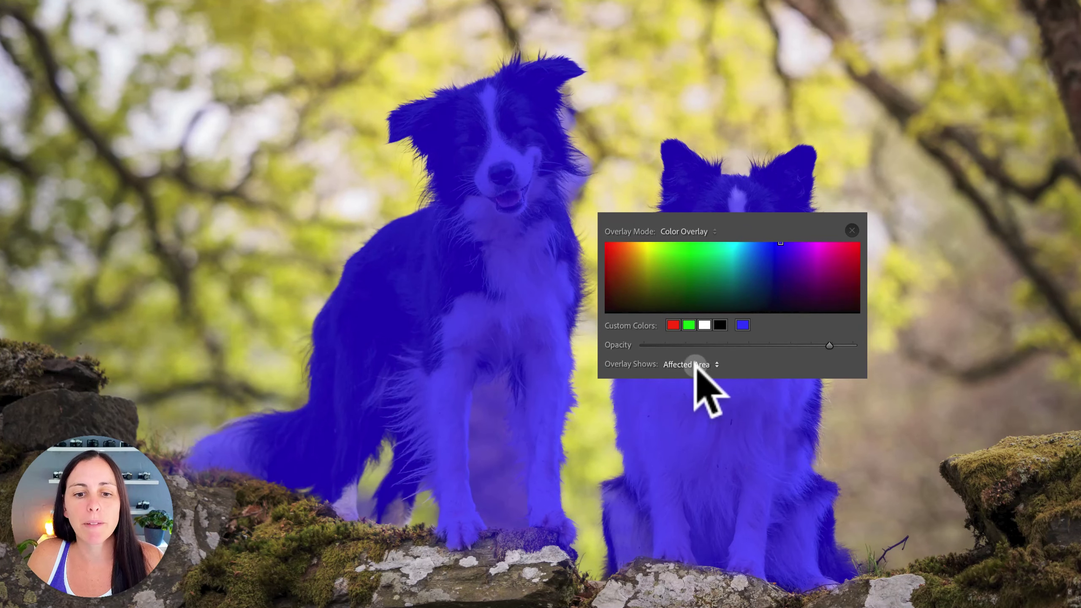
click(697, 364)
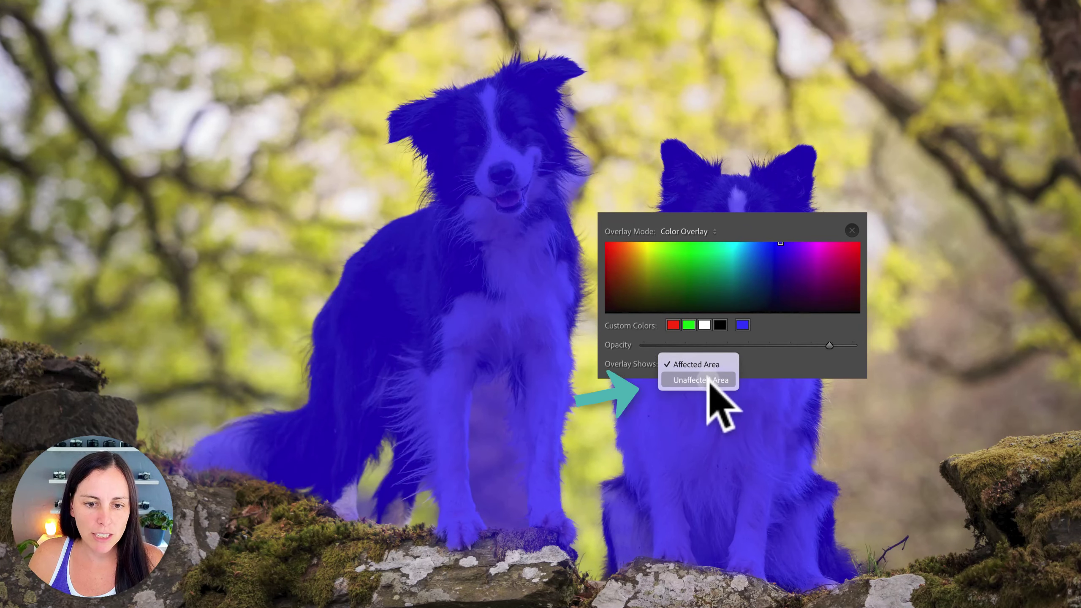
click(709, 379)
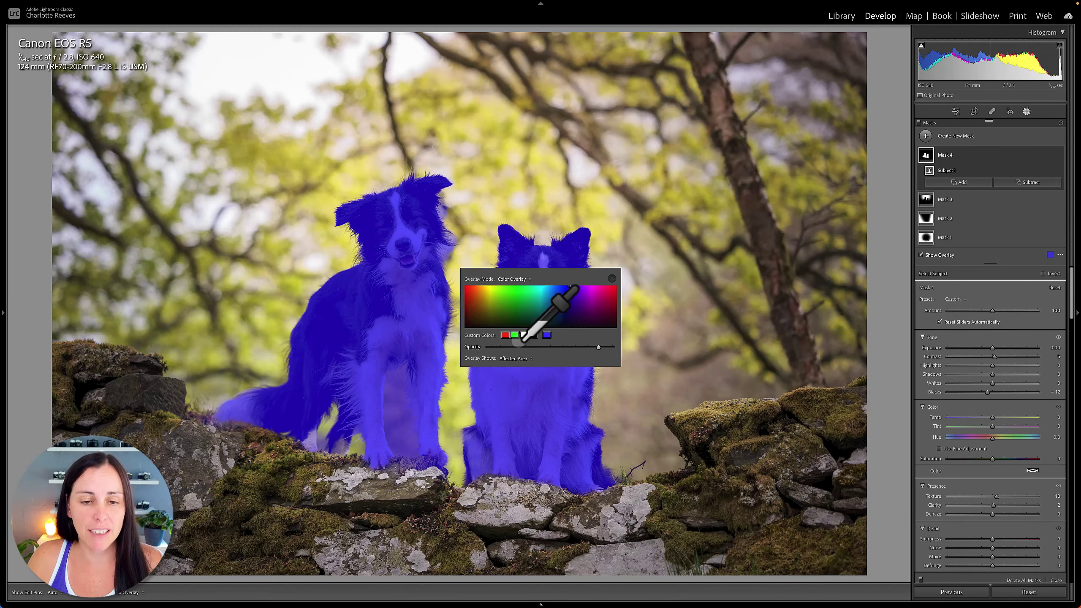
Step: Switch the overlay to the red swatch, lower its opacity and close the colour settings
drag(598, 347, 579, 346)
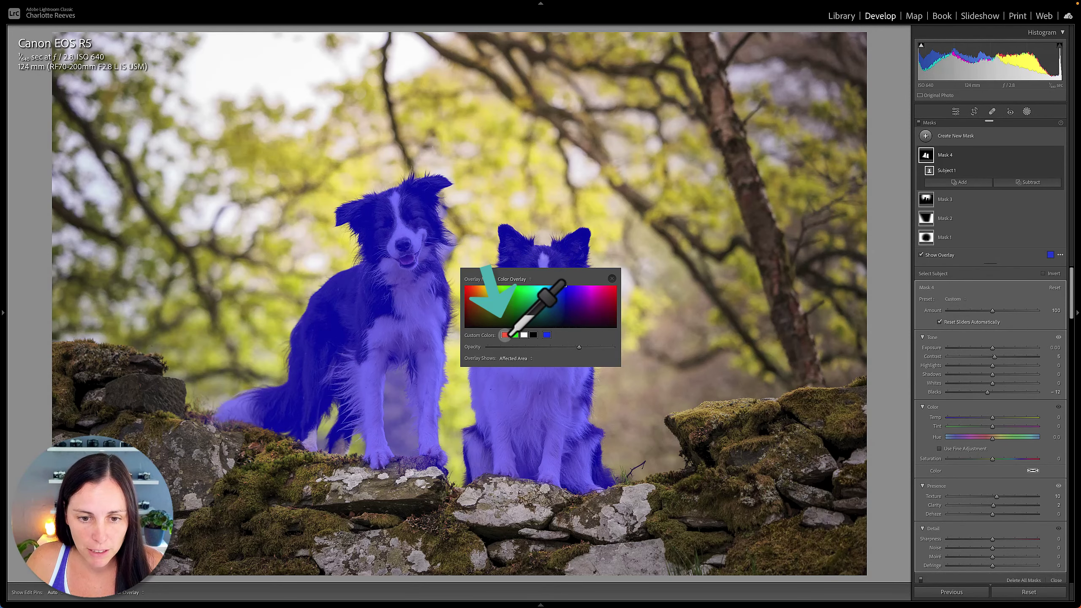
click(505, 335)
drag(579, 347, 543, 354)
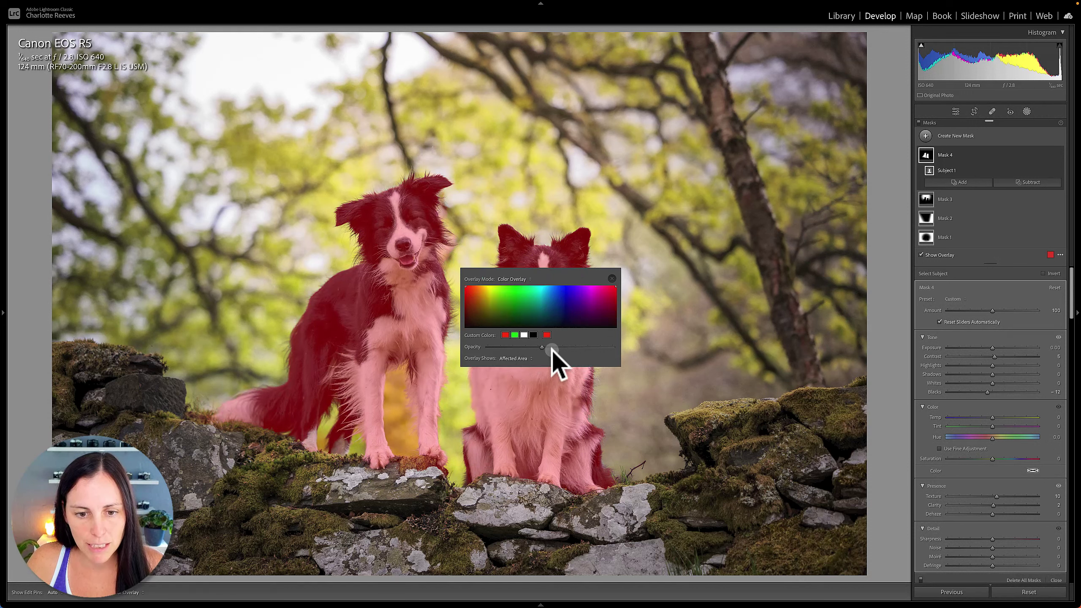
click(623, 283)
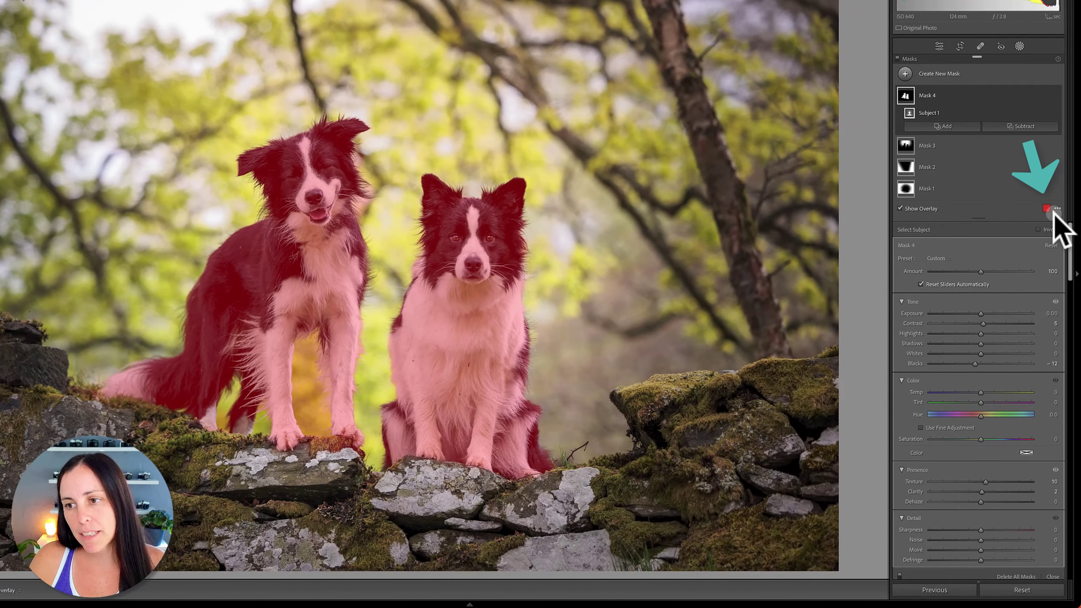
Step: Open and dismiss the overlay mode list, and hide then restore the toolbar with T
click(1058, 209)
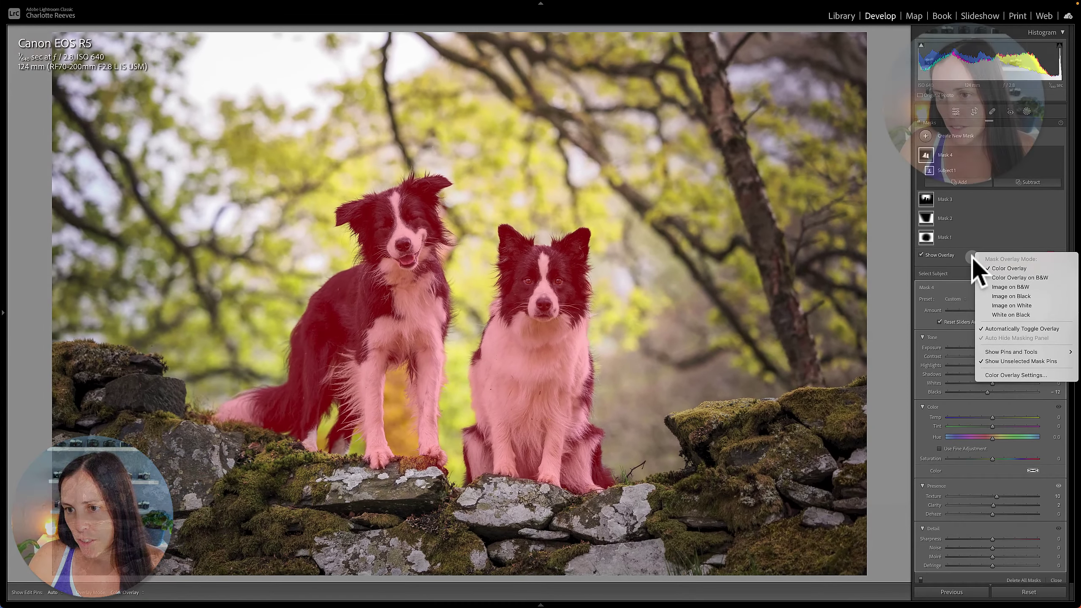
click(972, 256)
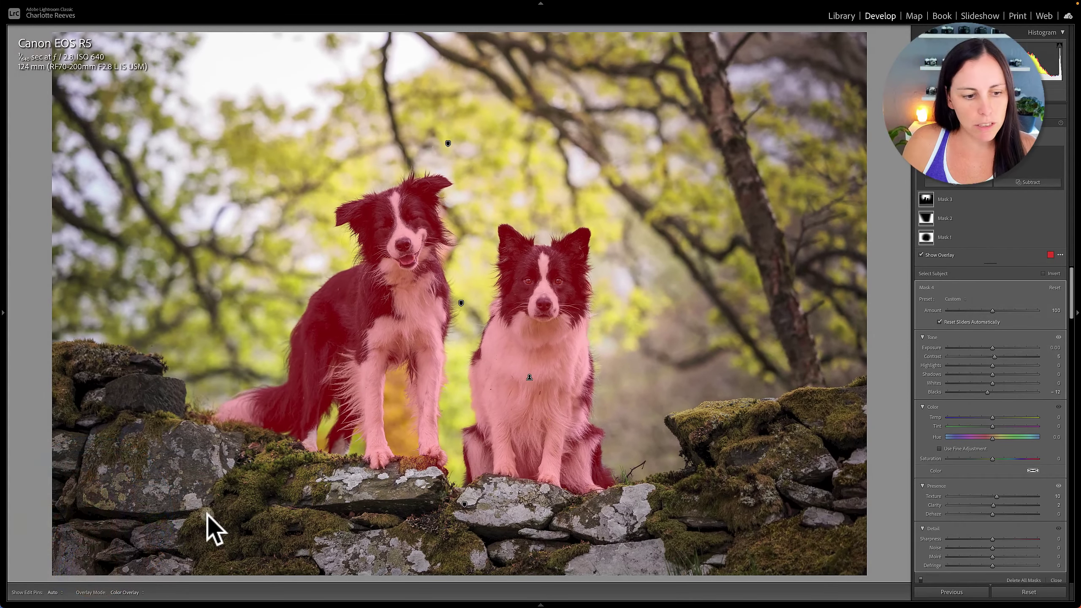
click(128, 593)
click(127, 592)
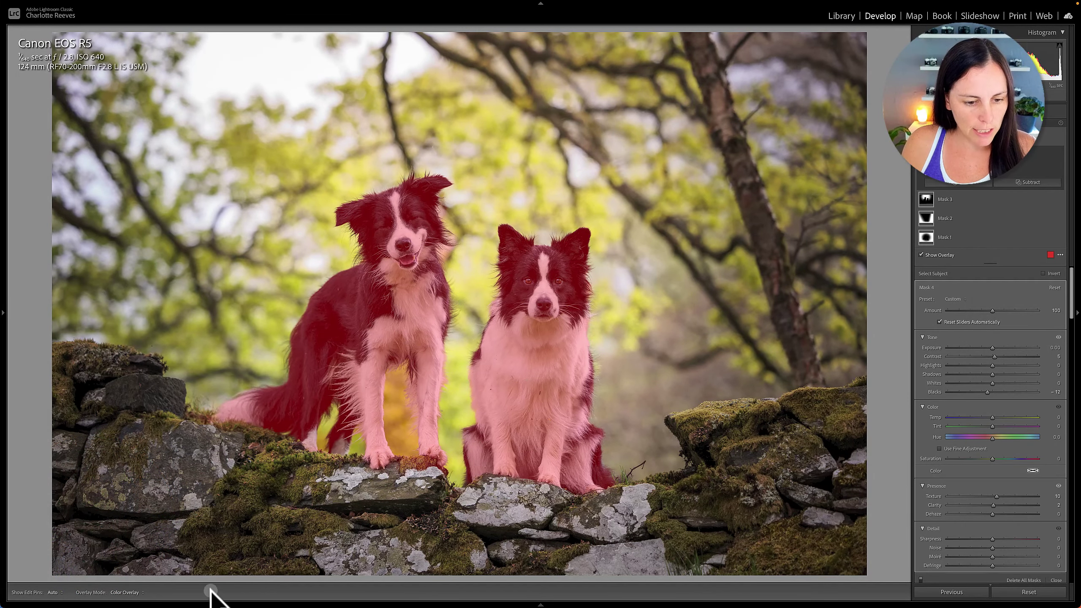
key(t)
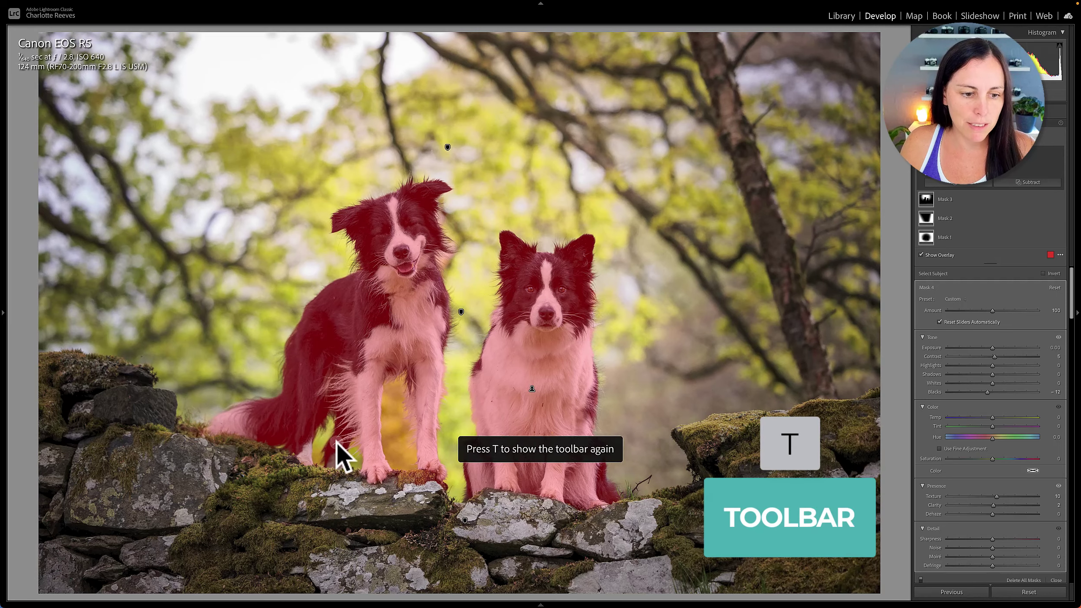
key(t)
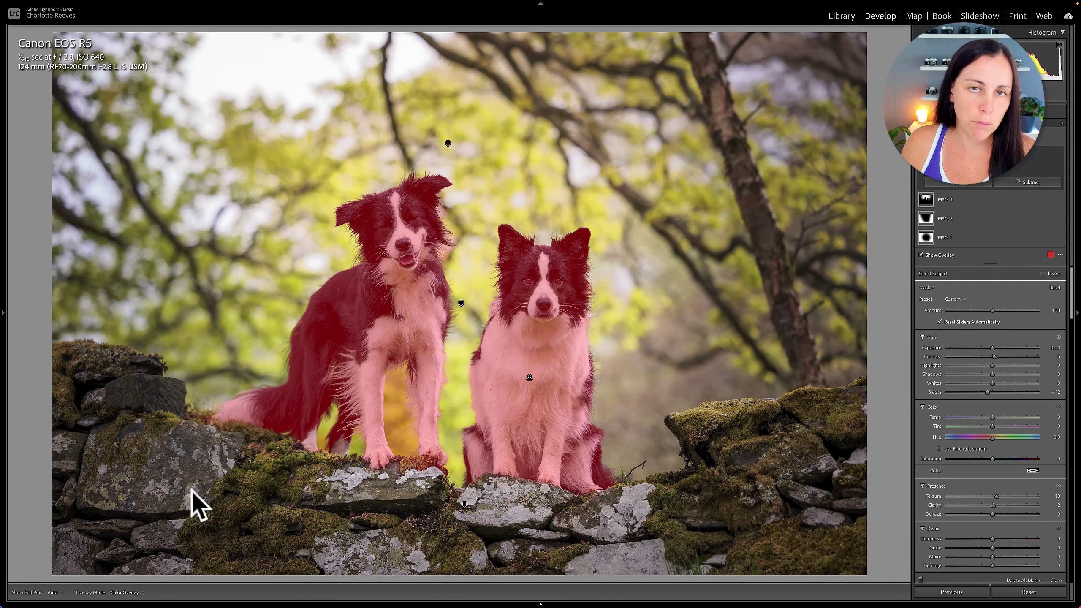
Step: Preview the dogs' mask in Image on B&W overlay mode
click(131, 592)
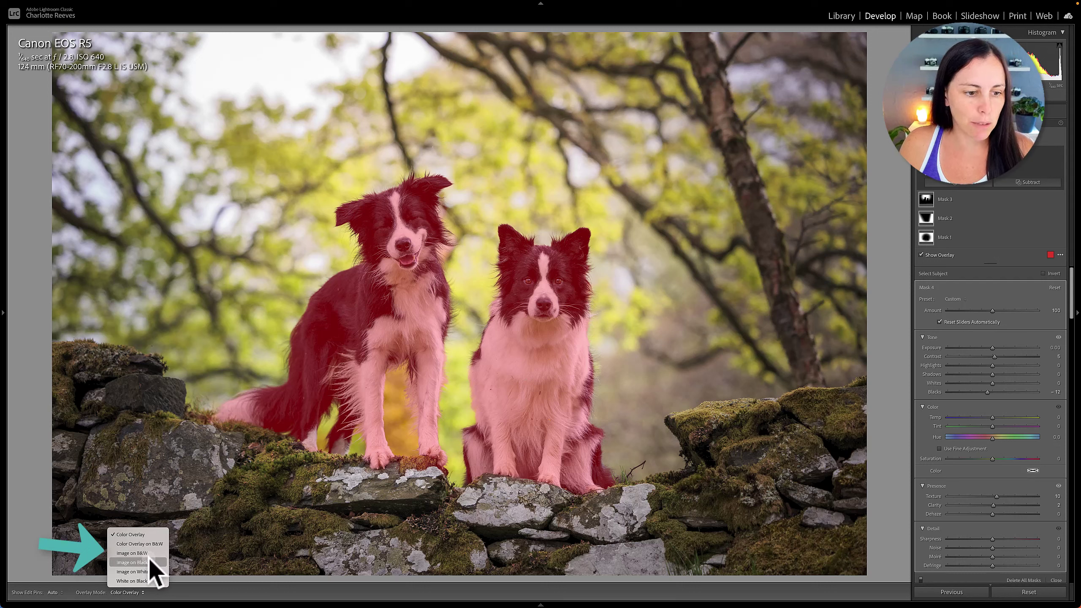
click(145, 545)
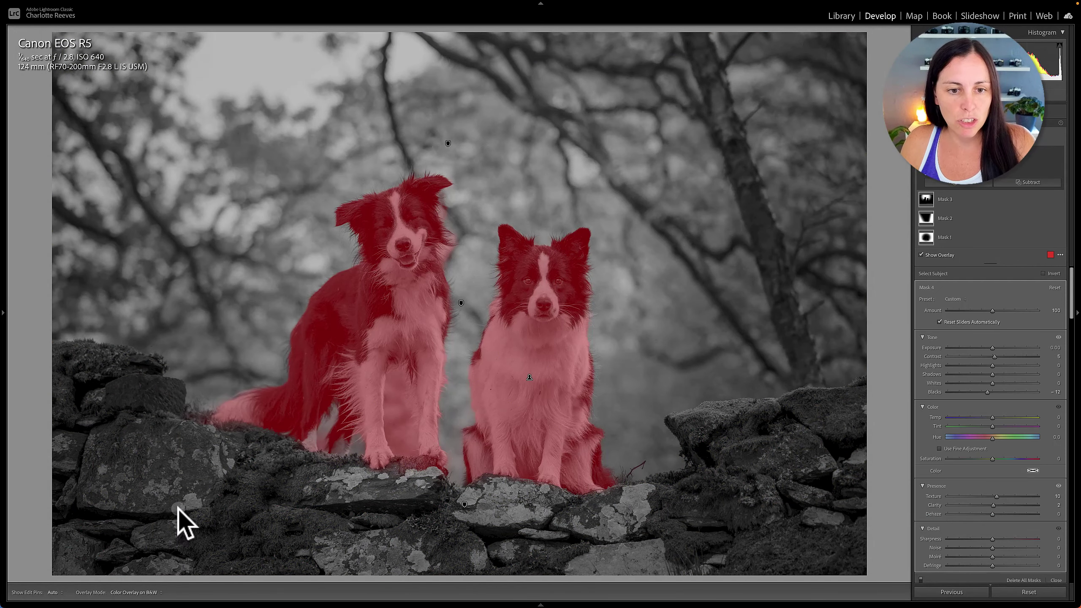
click(149, 593)
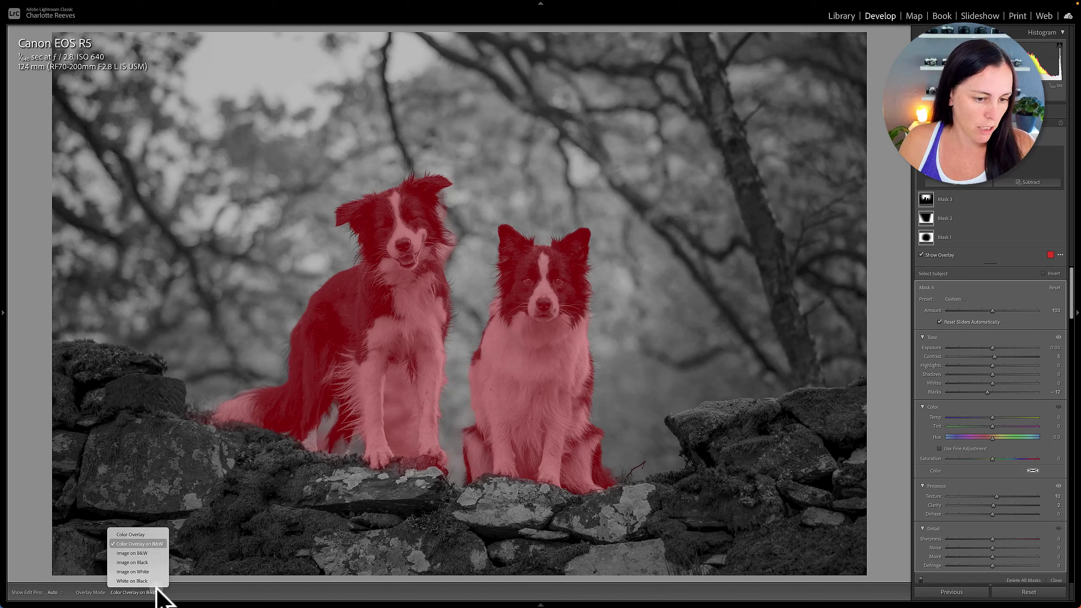
click(140, 552)
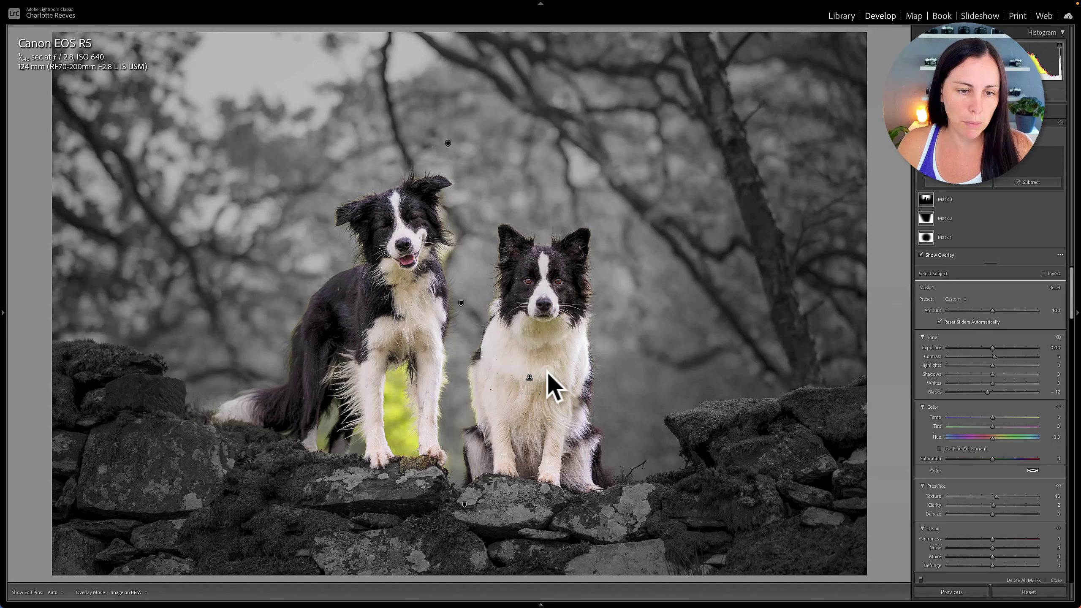
Step: Switch the overlay mode to Image on Black, then to Image on White
click(132, 594)
click(140, 587)
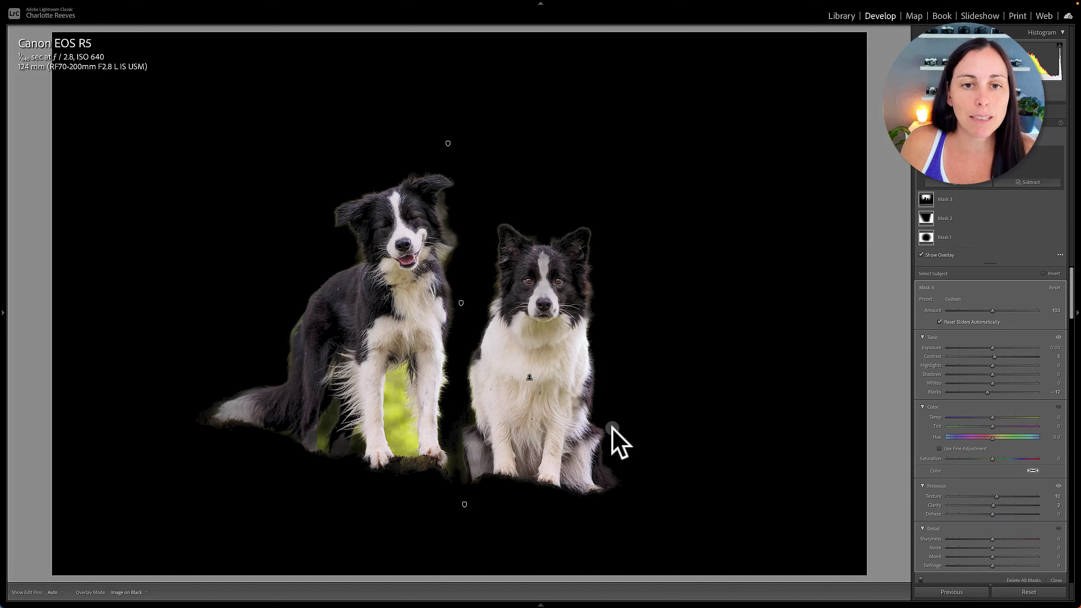
click(133, 592)
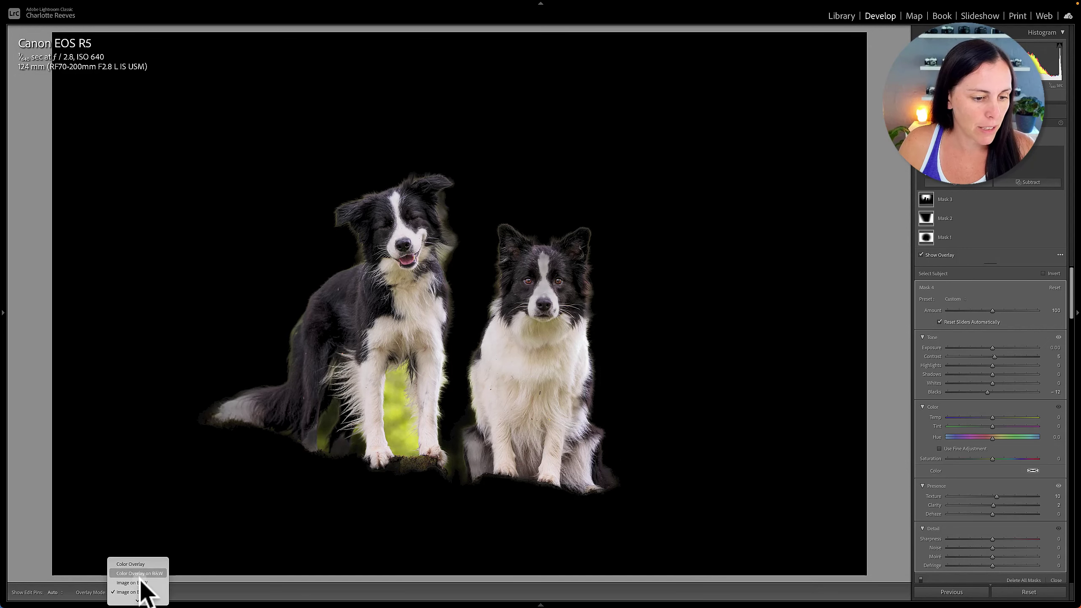
click(141, 581)
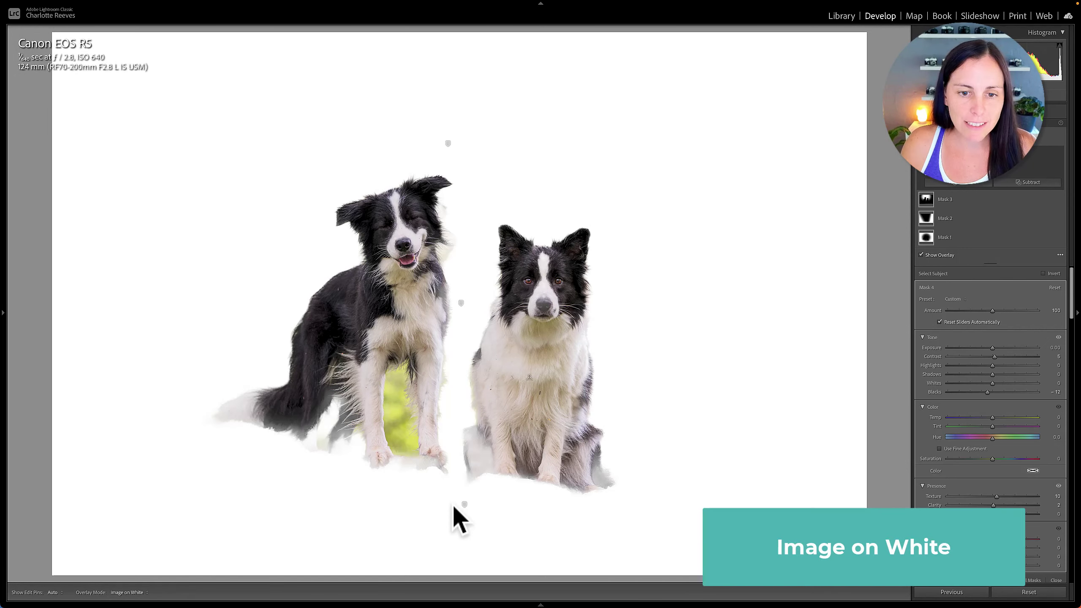
click(144, 589)
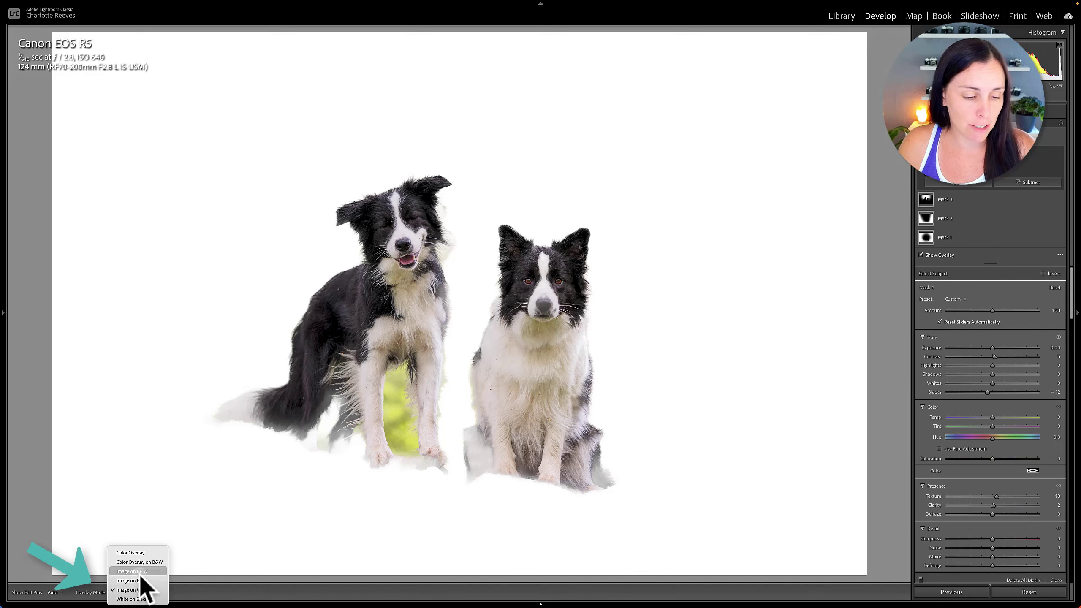
Step: Pick White on Black so both collies appear as white silhouettes on black
click(140, 599)
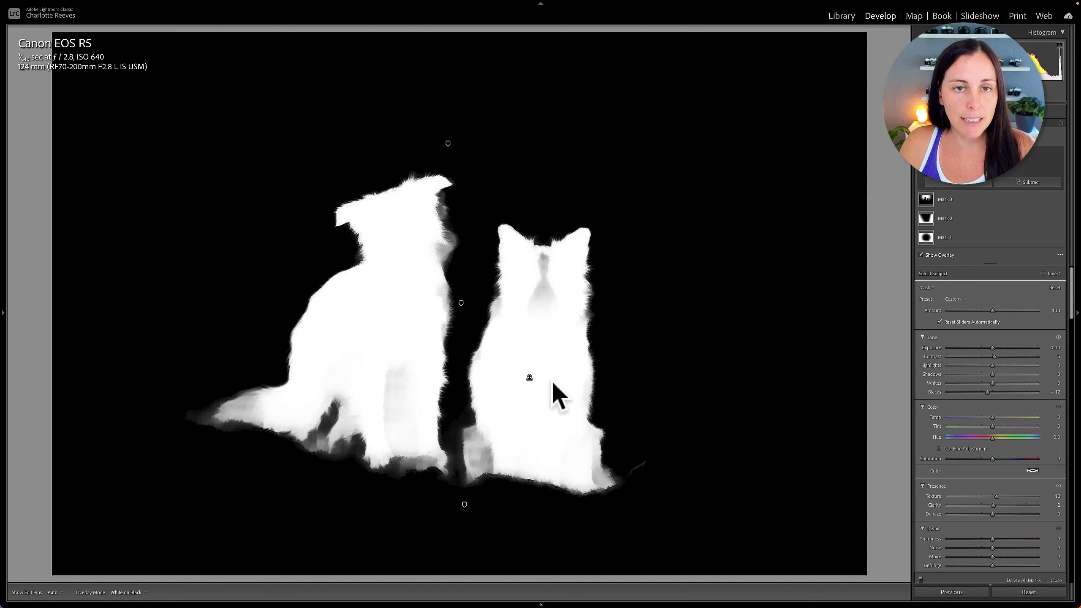
Step: Select Mask 3 and view its radial gradient as a Color Overlay
click(927, 199)
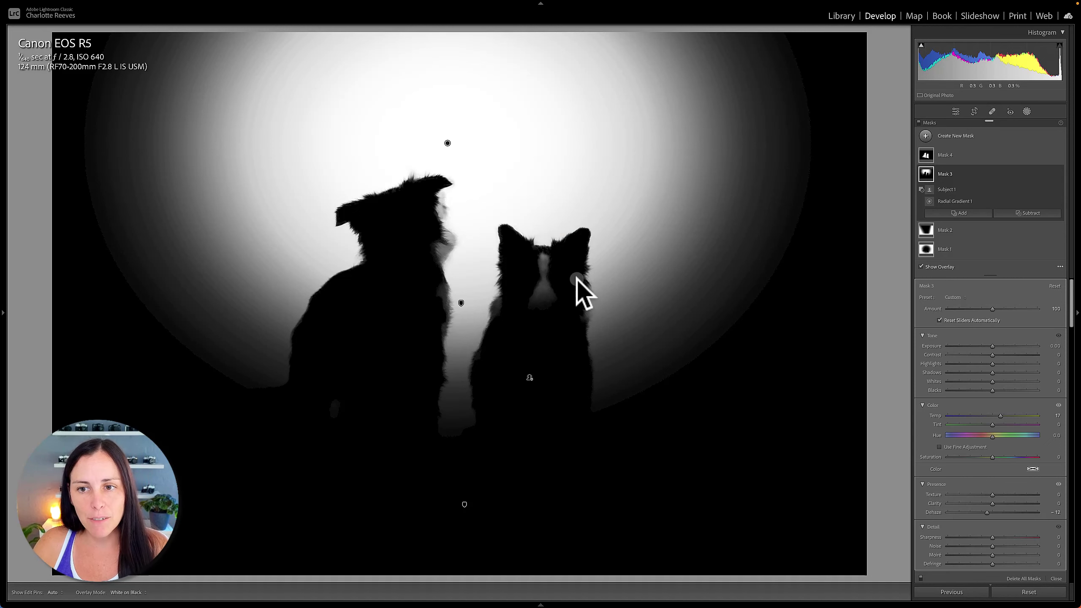
click(1060, 267)
click(1022, 280)
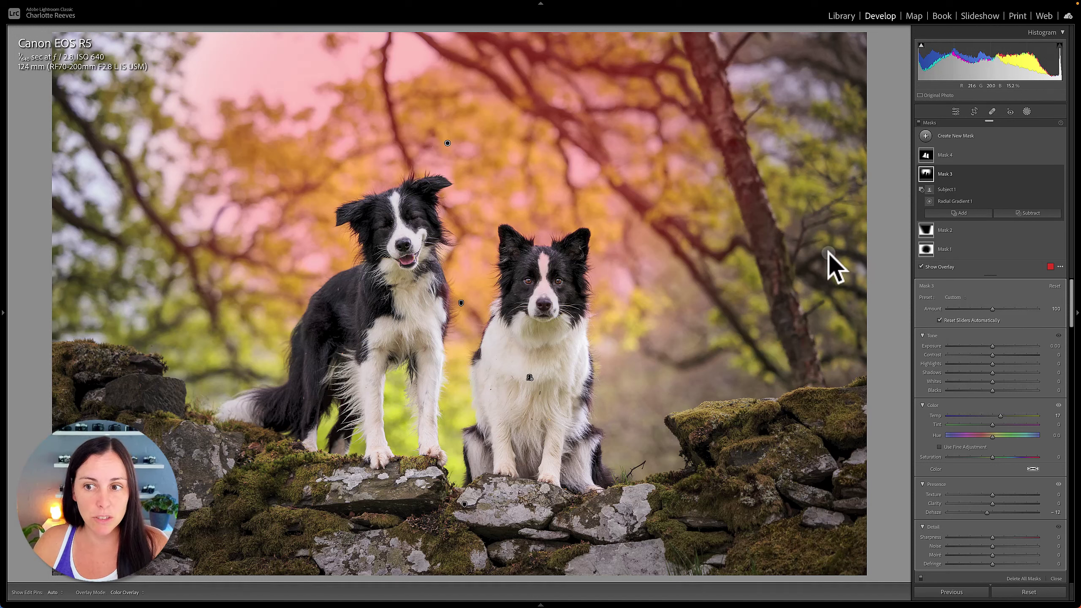
Step: Return to White on Black and select Mask 2 to see its linear gradients
click(1060, 267)
click(1020, 326)
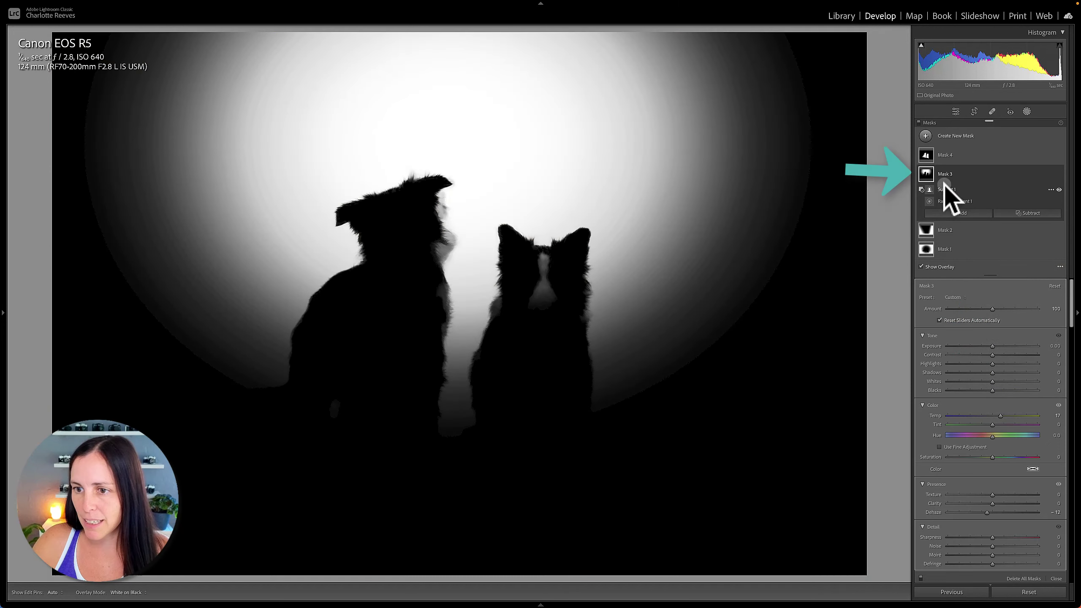
click(941, 194)
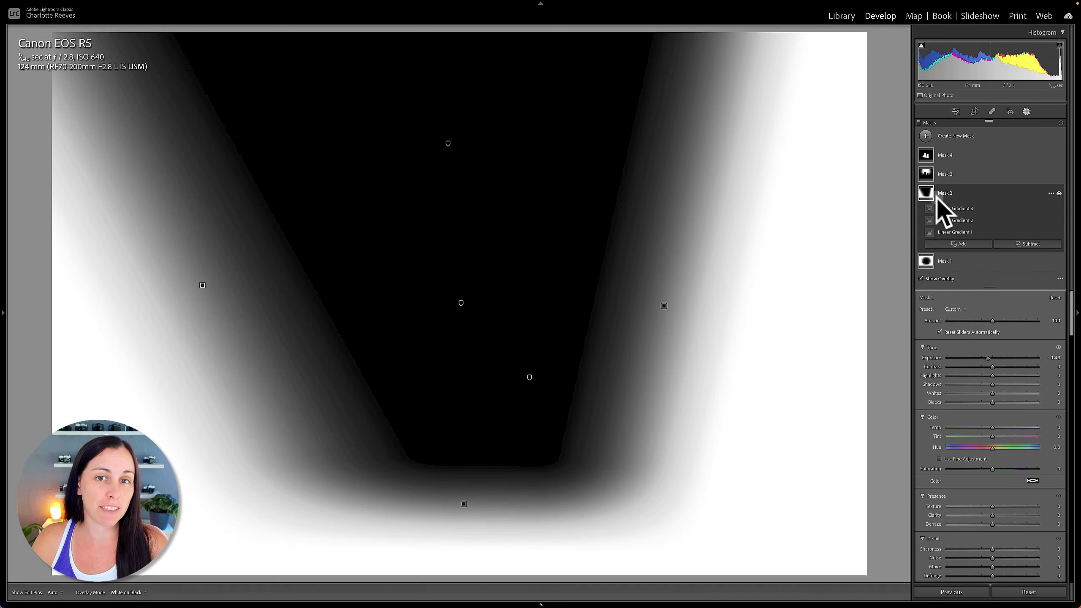
Step: Select Mask 1 and show it as a red Color Overlay over the surroundings
click(939, 256)
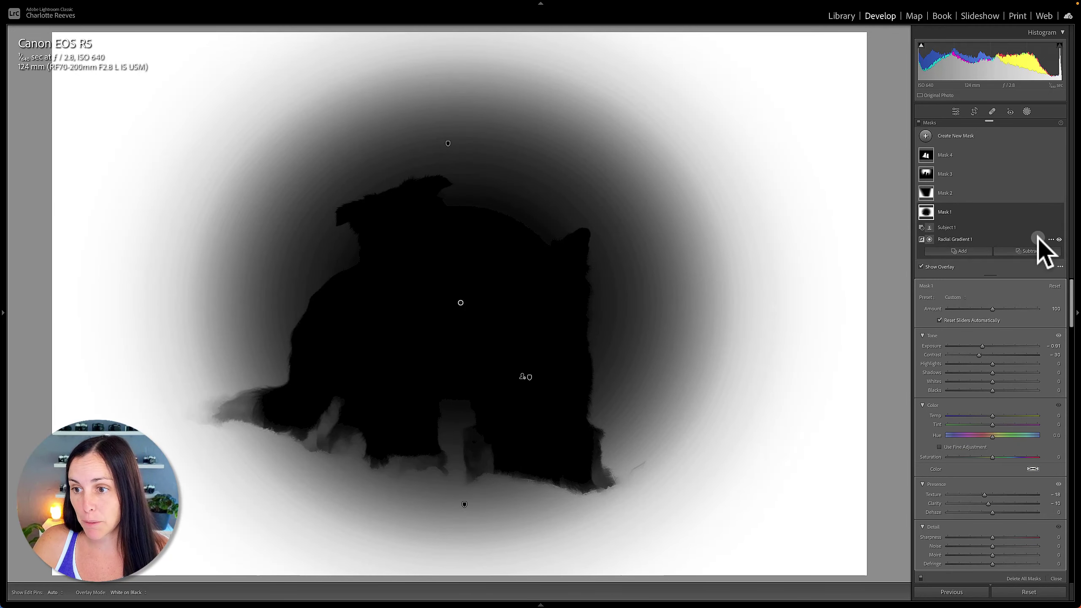
click(1060, 267)
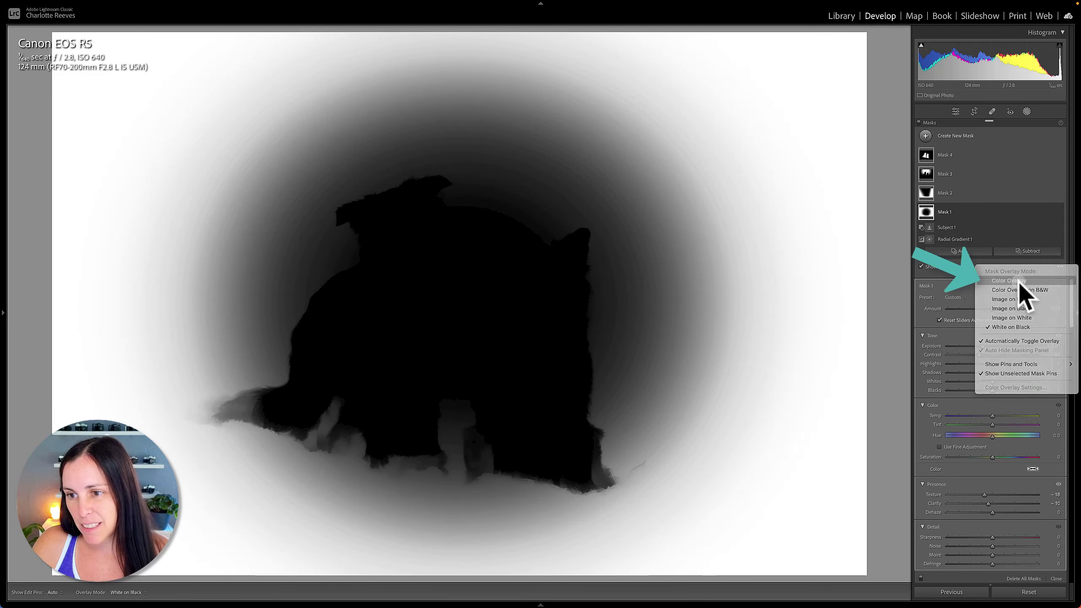
click(983, 275)
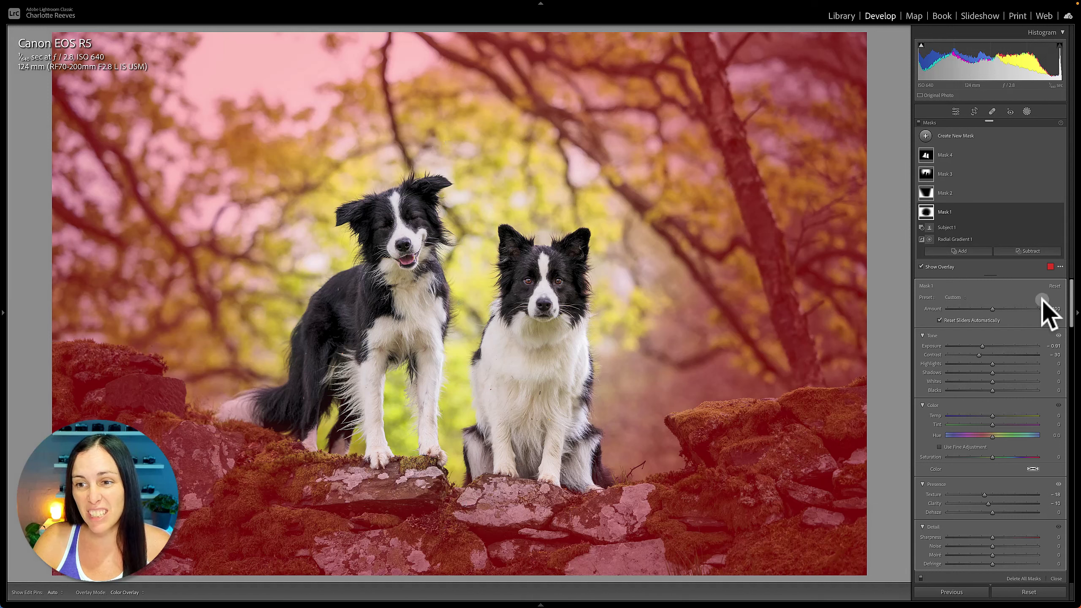
click(1060, 266)
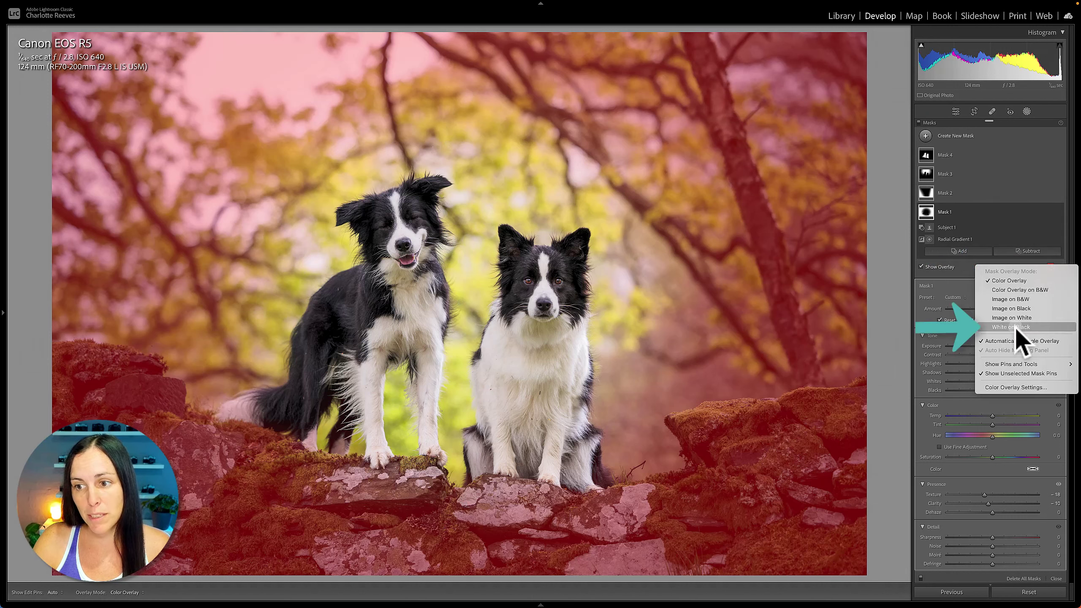
click(887, 311)
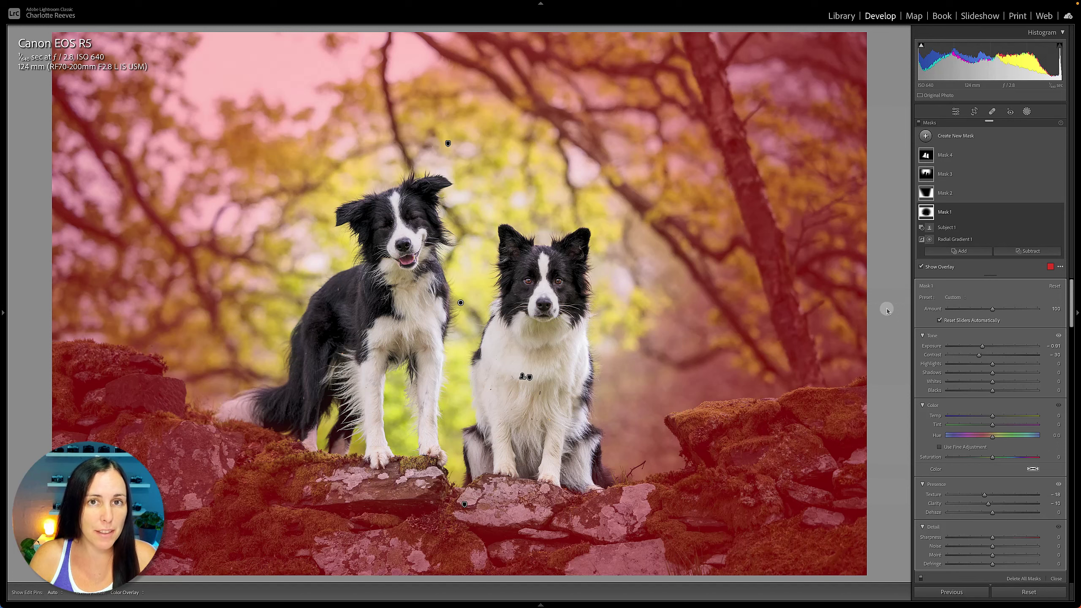
click(1061, 266)
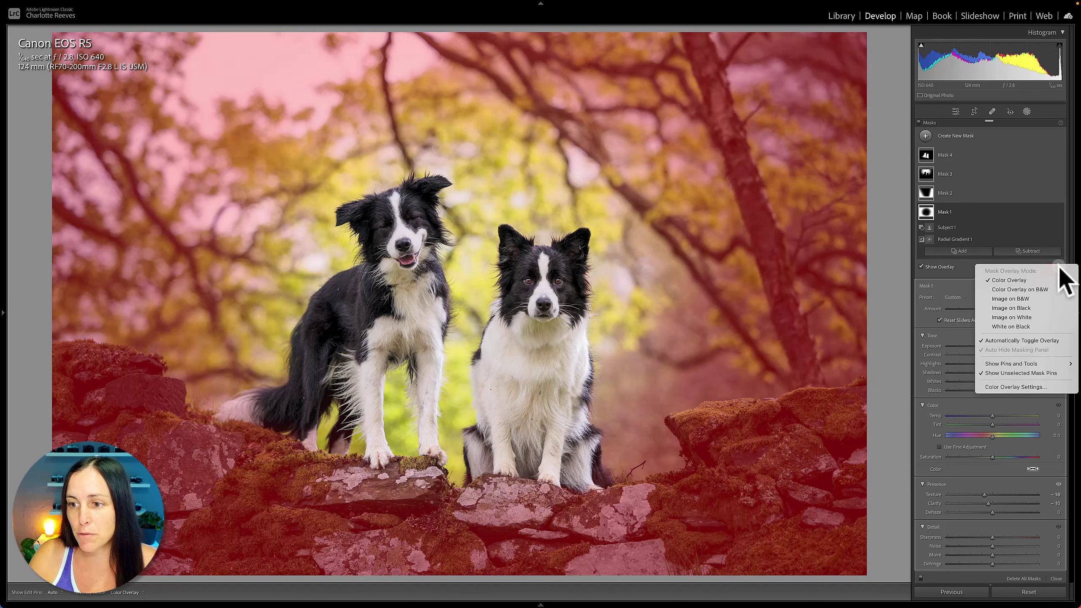
click(1007, 327)
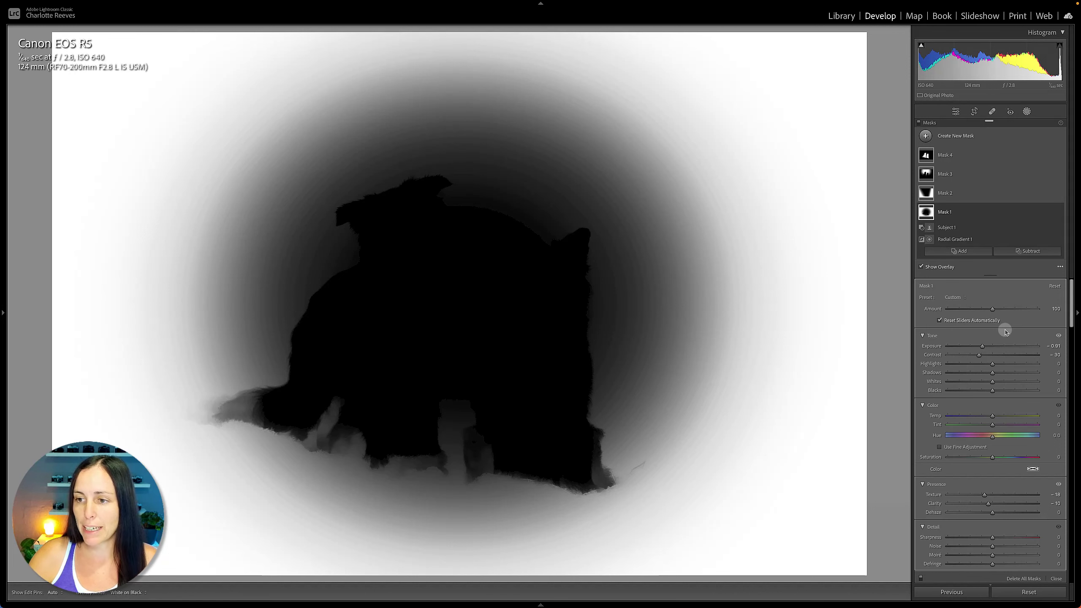
click(1060, 267)
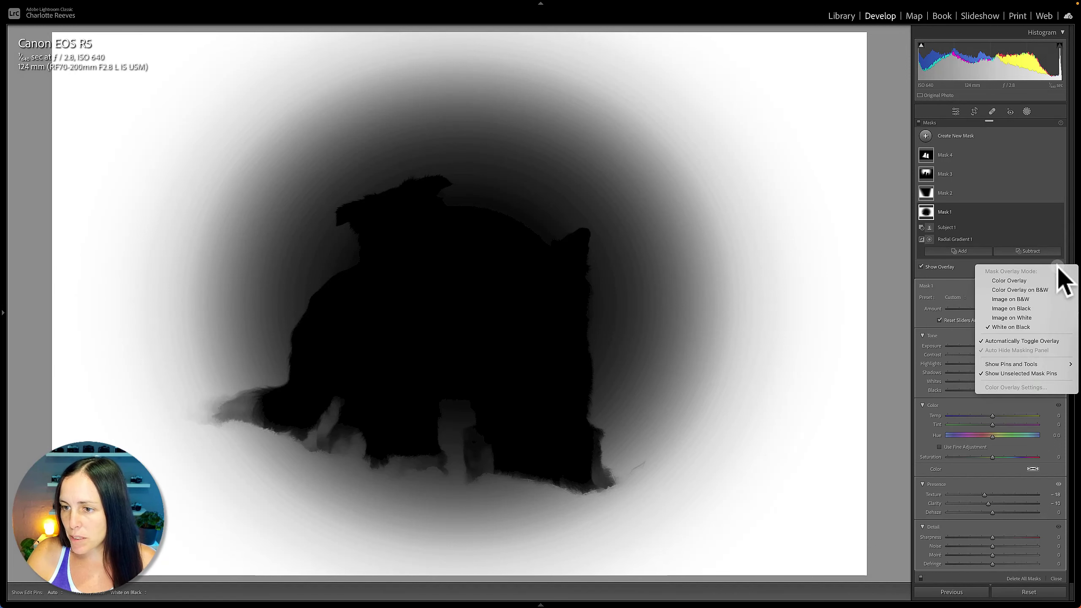
click(1018, 281)
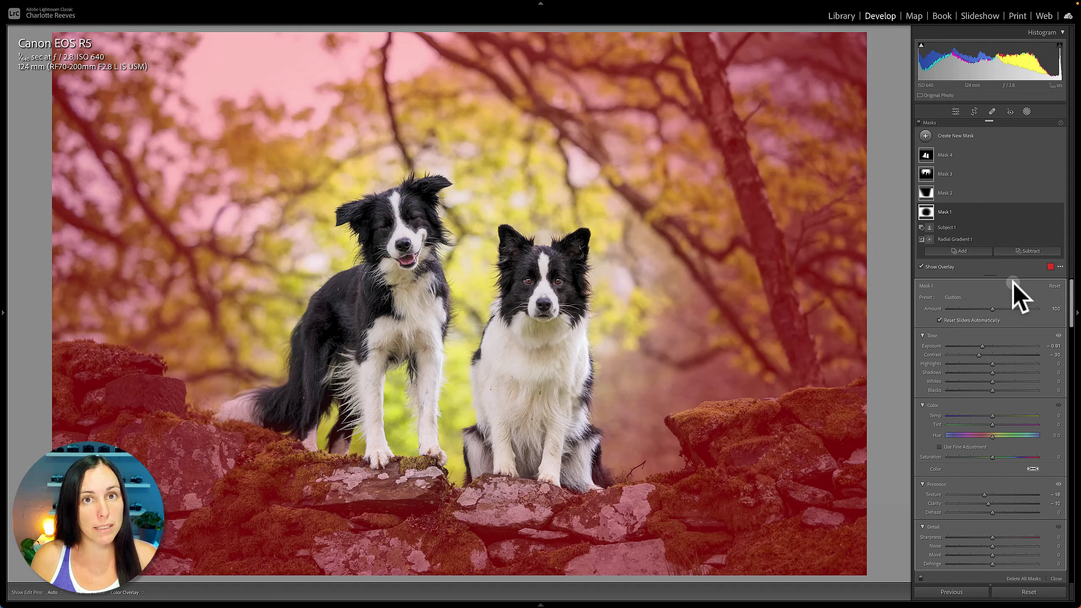
key(o)
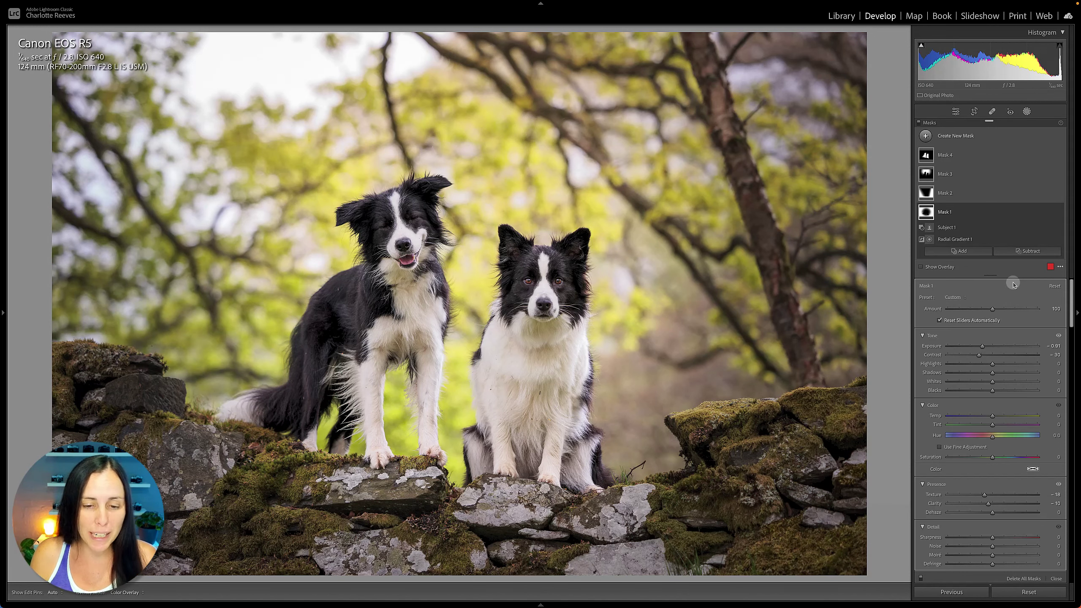
key(o)
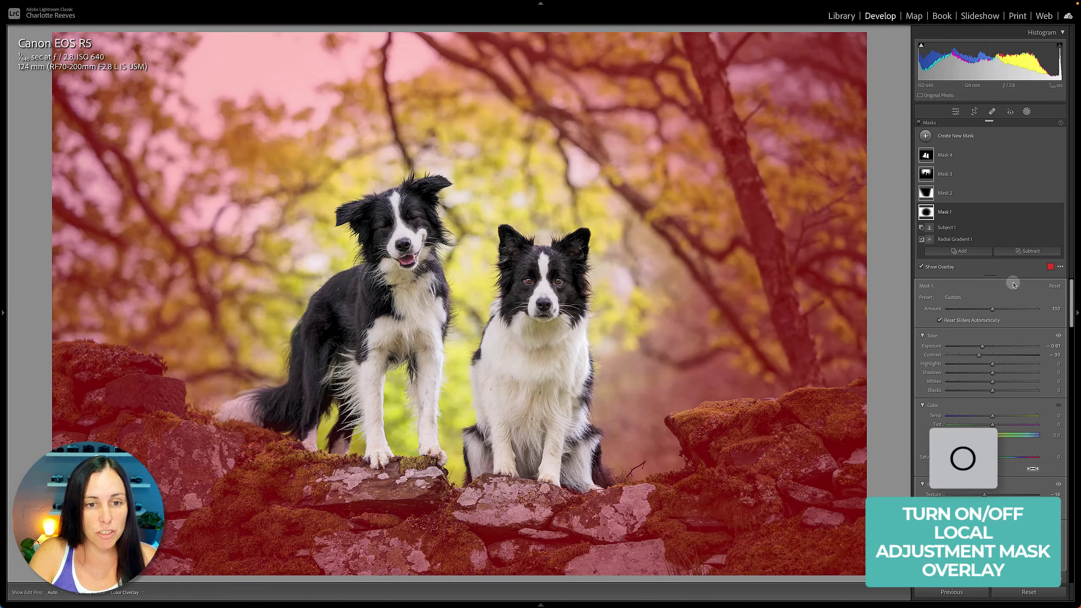
key(o)
key(o)
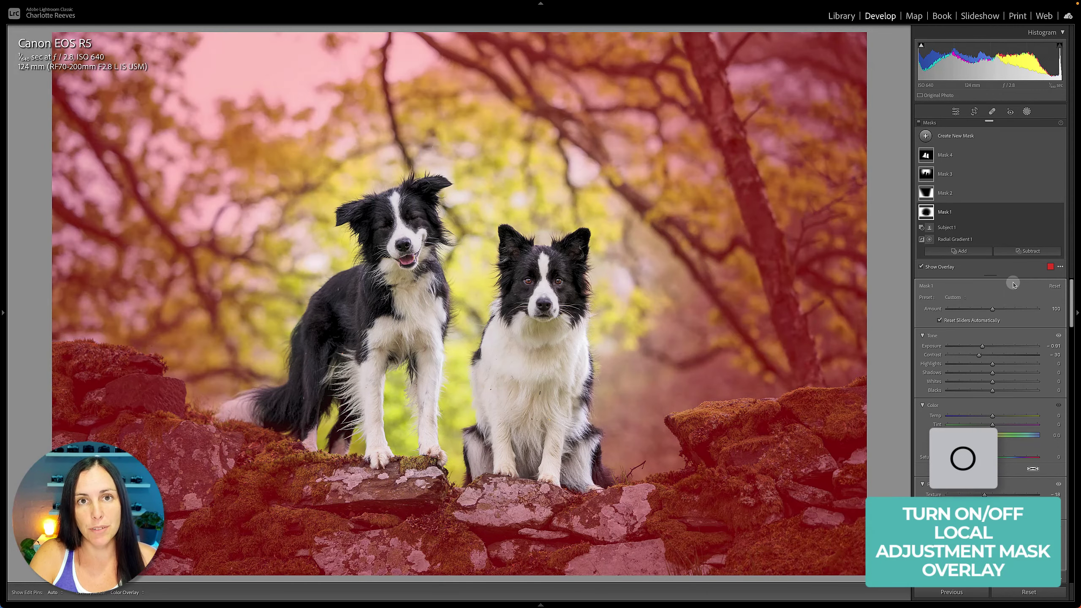